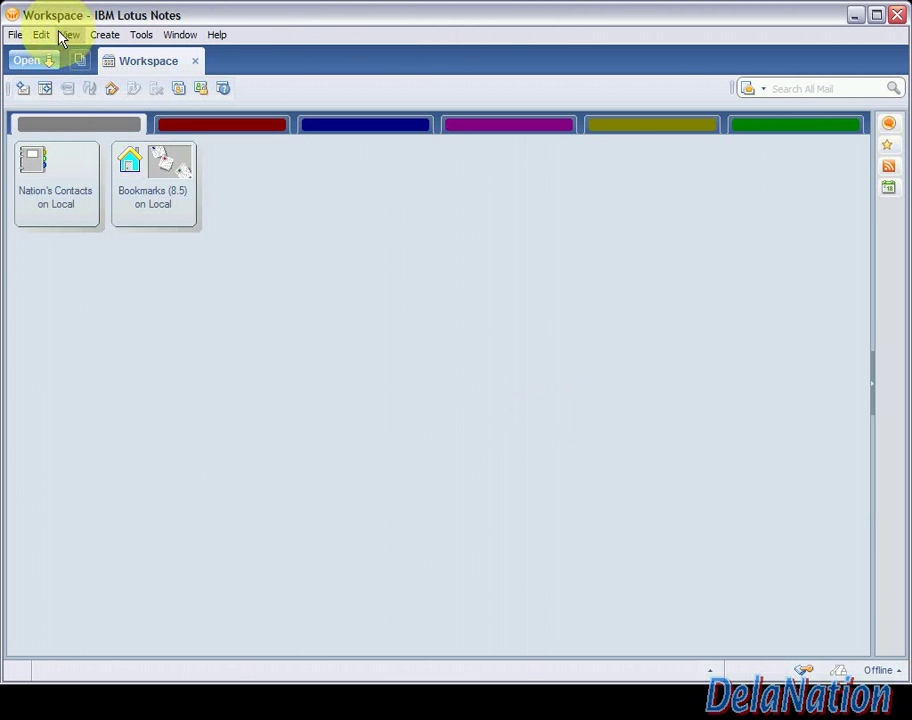
- Start a new application on the Local server with the title "Nation's Mail"
click(10, 36)
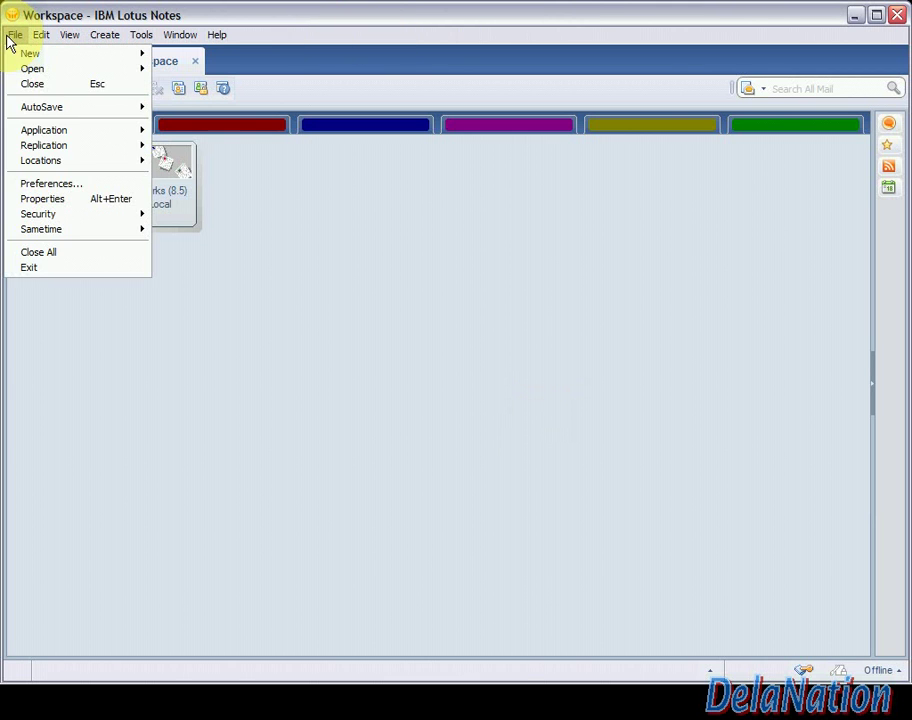
mouse_move(112, 135)
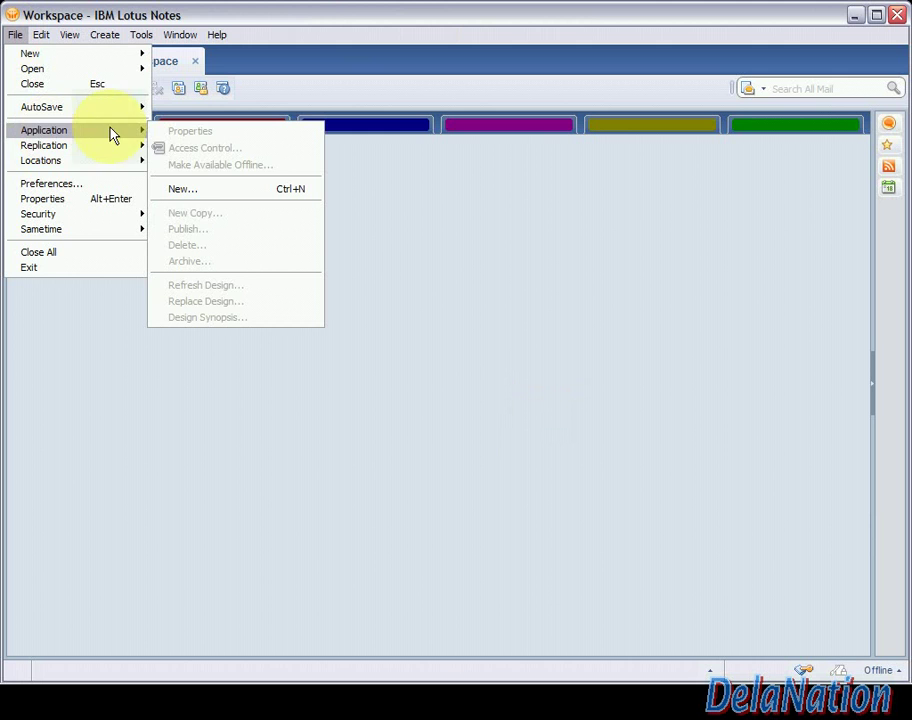
click(192, 198)
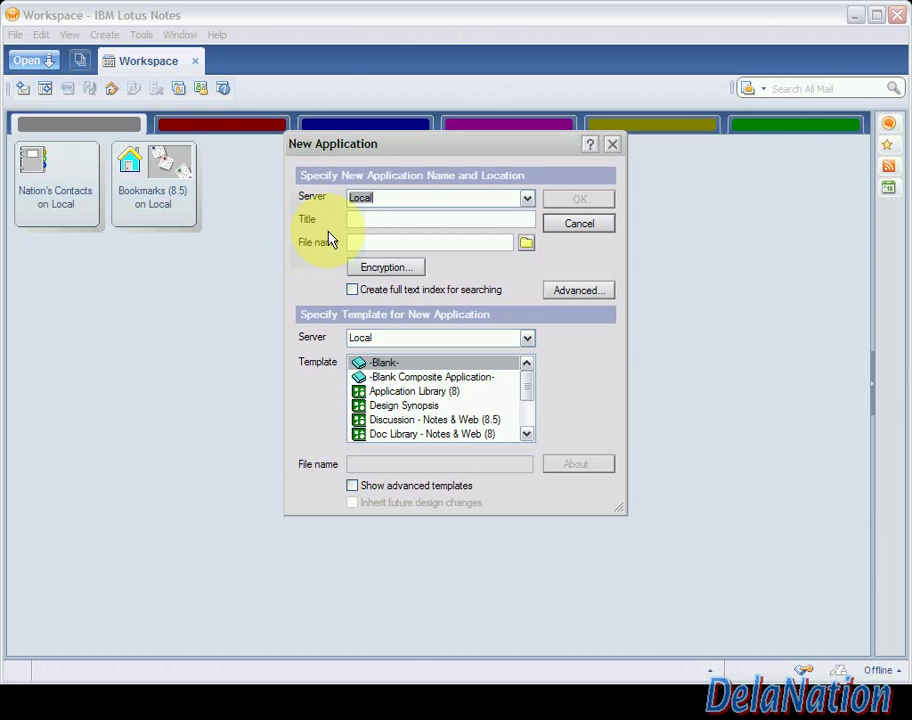
click(415, 198)
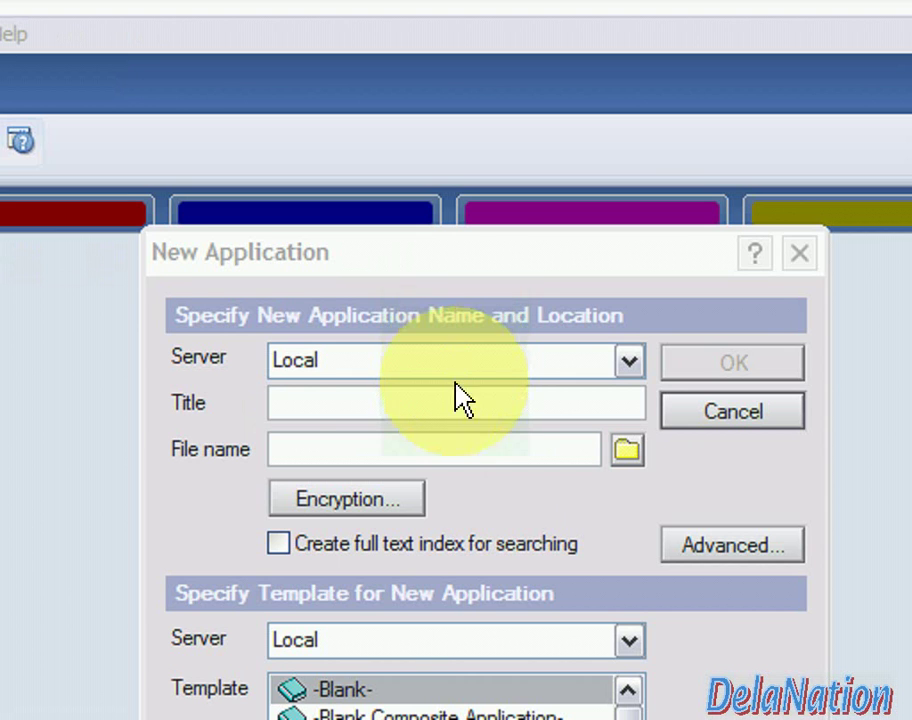
click(399, 413)
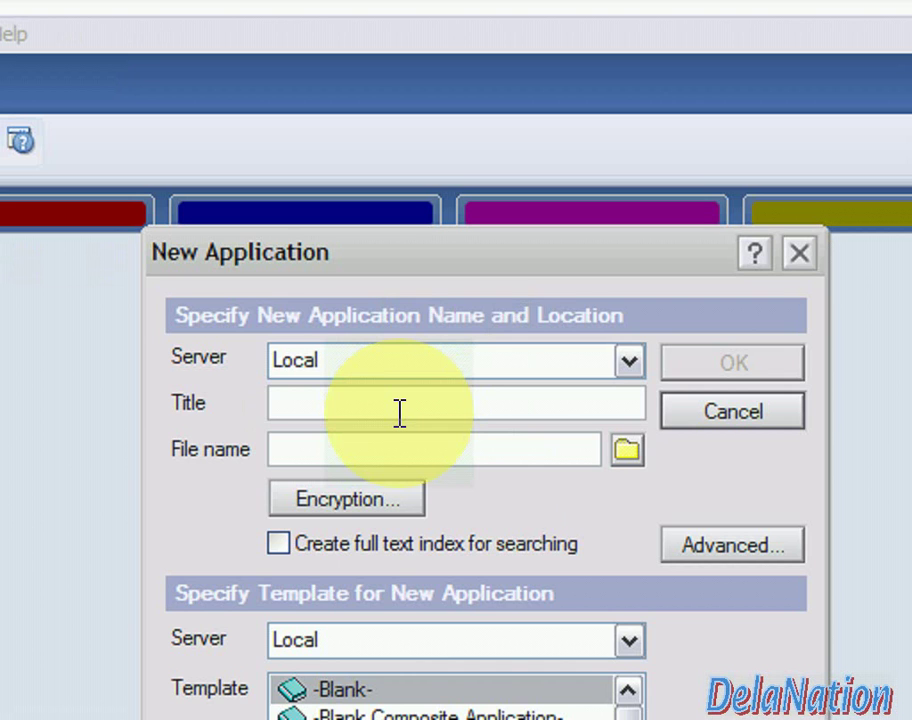
text(Nation)
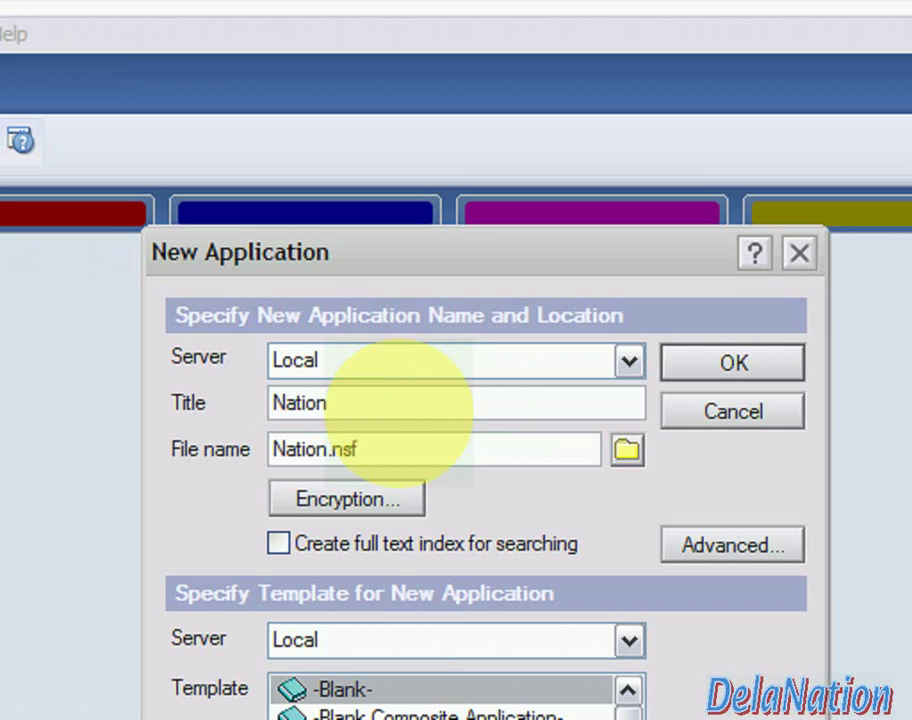
text('s )
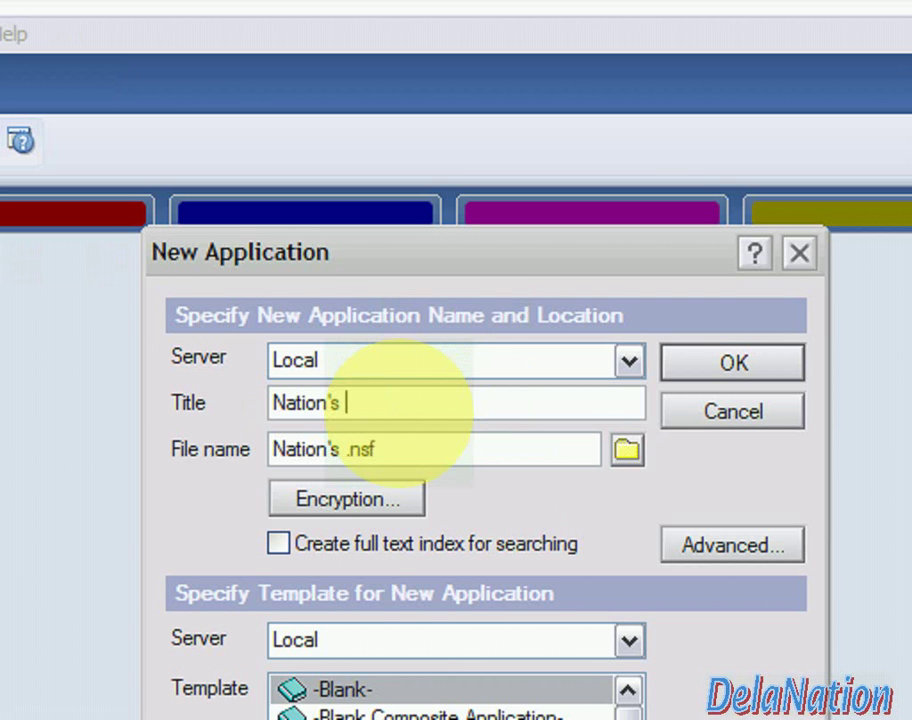
text(mail)
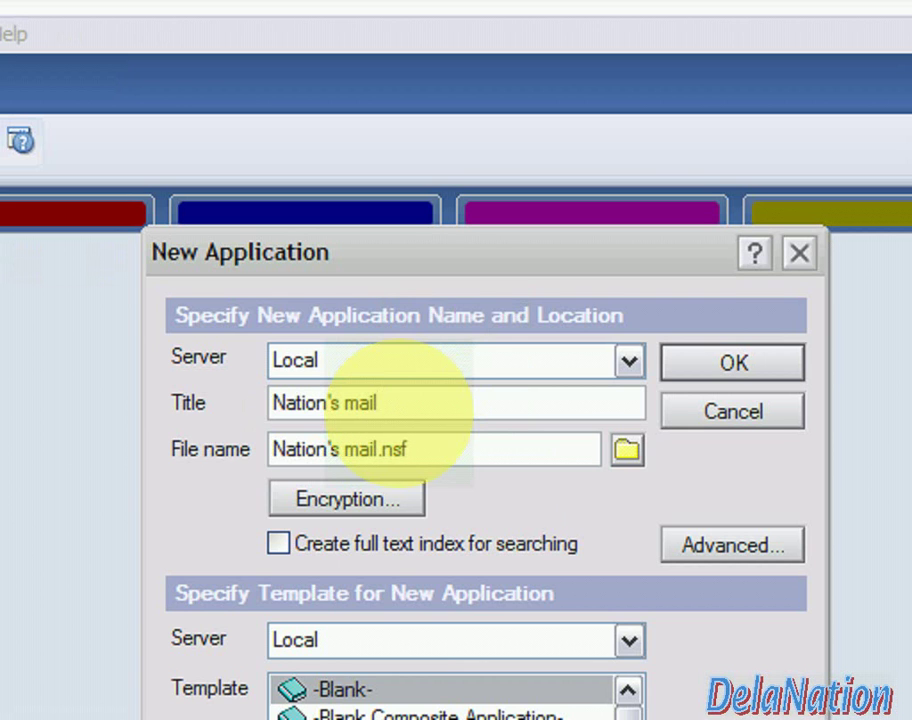
key(BackSpace)
key(BackSpace)
key(BackSpace)
key(BackSpace)
text(Mail)
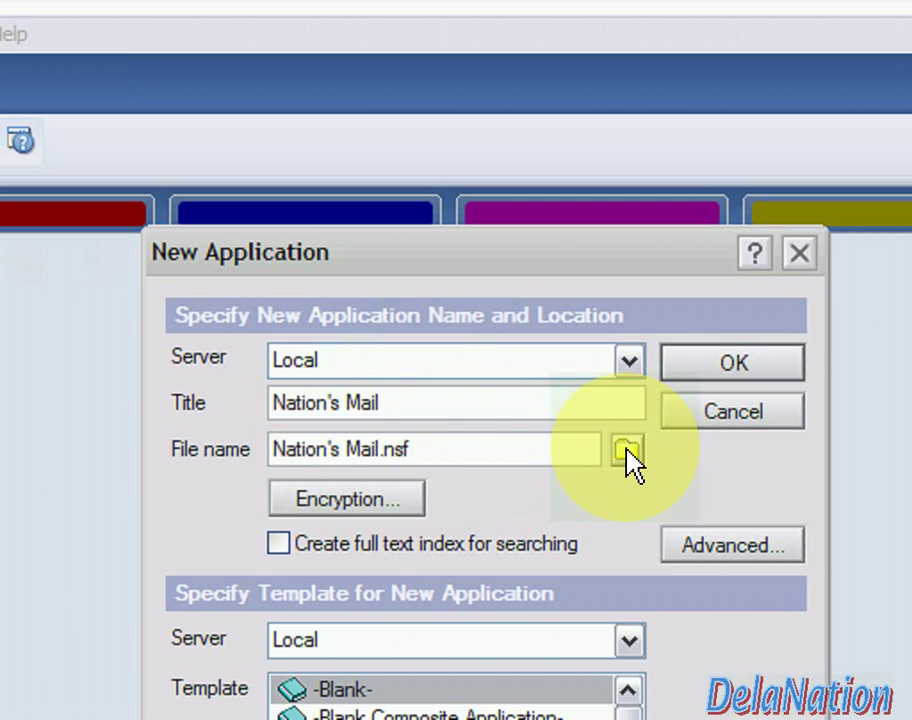
- Create a folder named mail01 inside the Data folder and choose it as the location for the application file
click(455, 449)
click(626, 455)
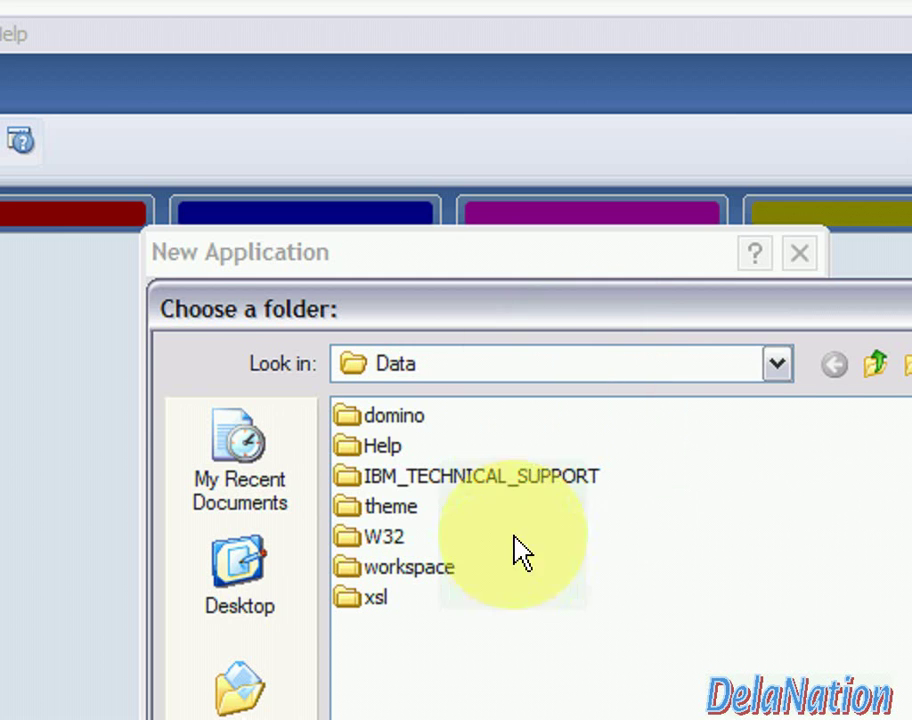
right_click(521, 596)
mouse_move(612, 653)
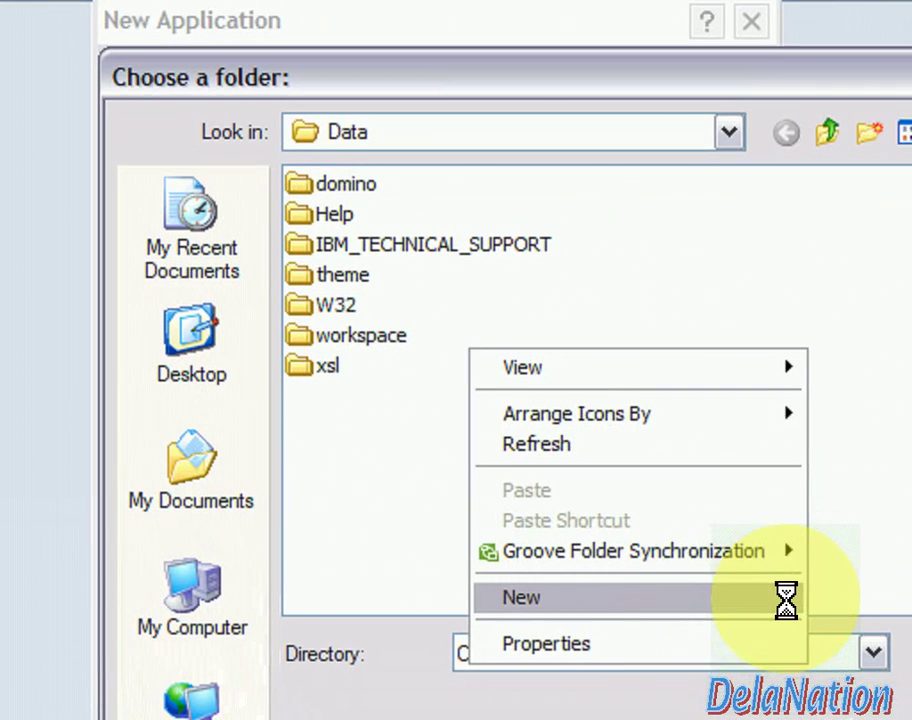
mouse_move(824, 640)
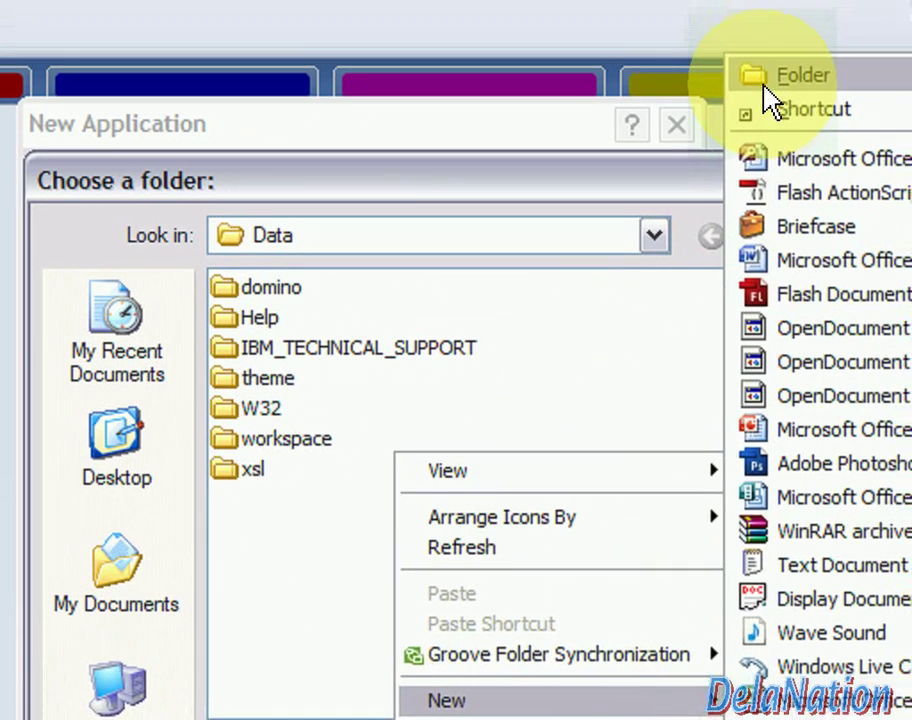
click(766, 86)
text(mail0)
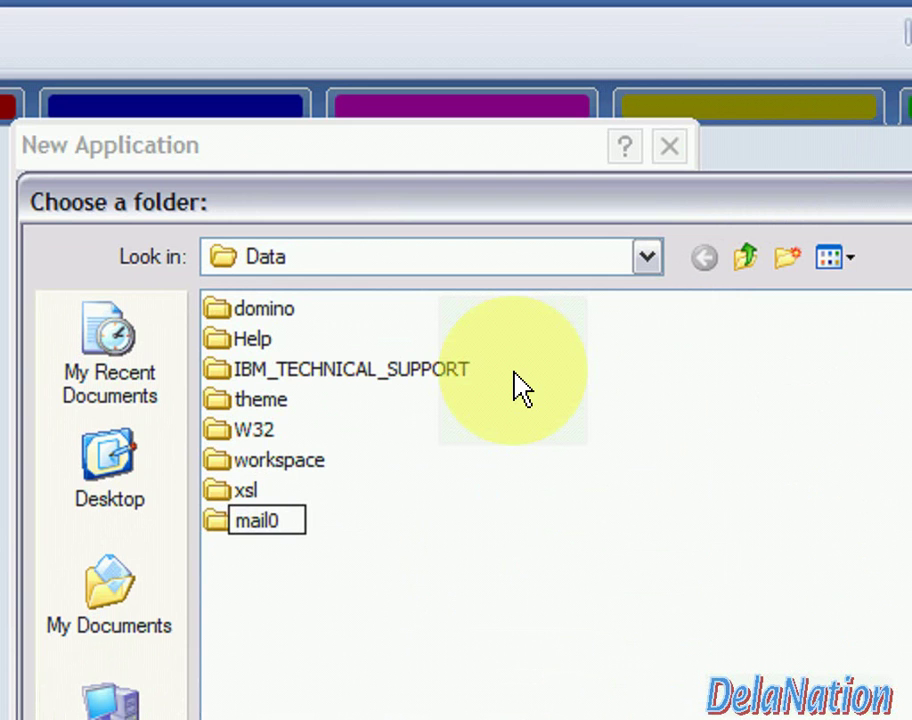
text(1)
click(293, 527)
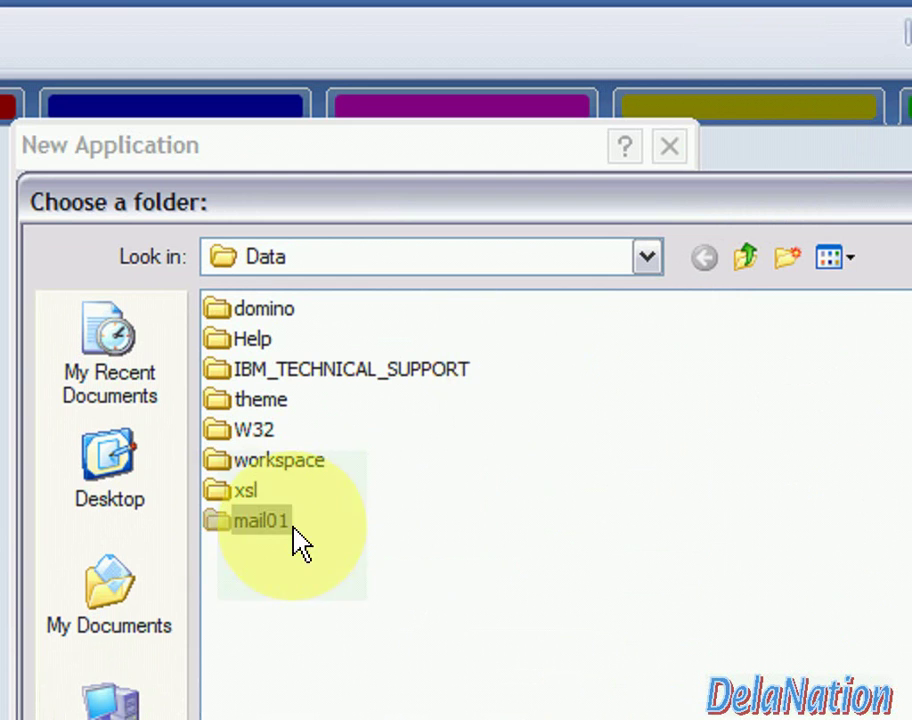
double_click(228, 530)
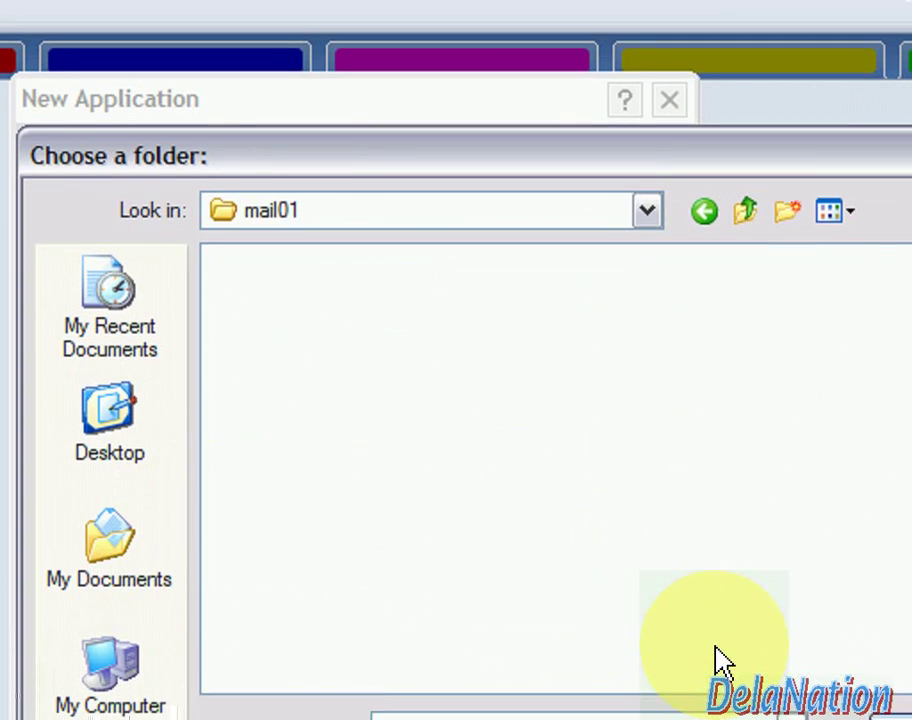
click(910, 718)
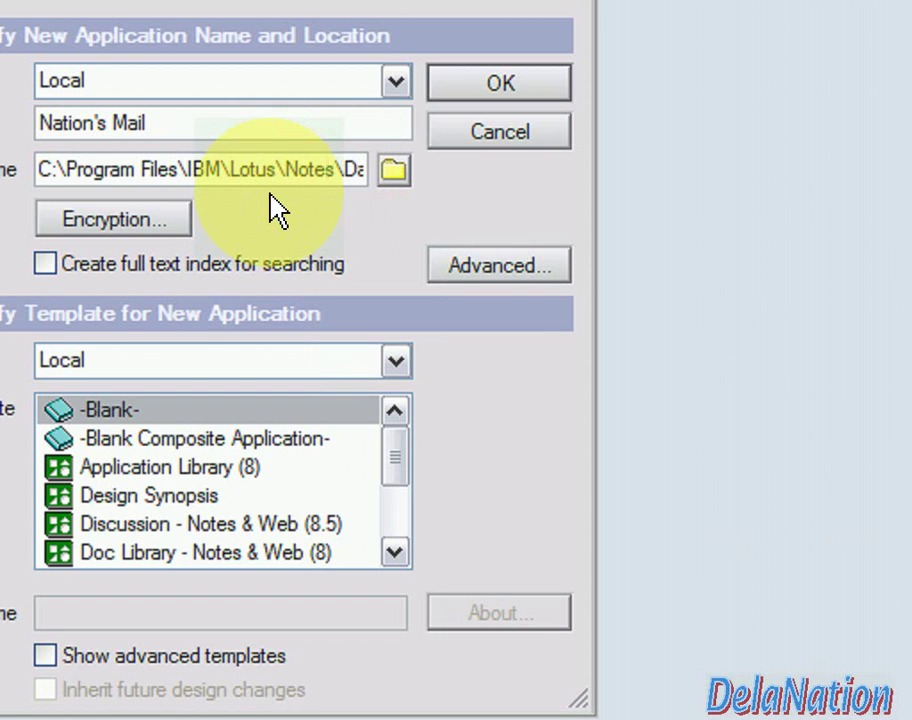
- Change the application's file name in the mail01 path to NationMail.nsf
key(End)
key(End)
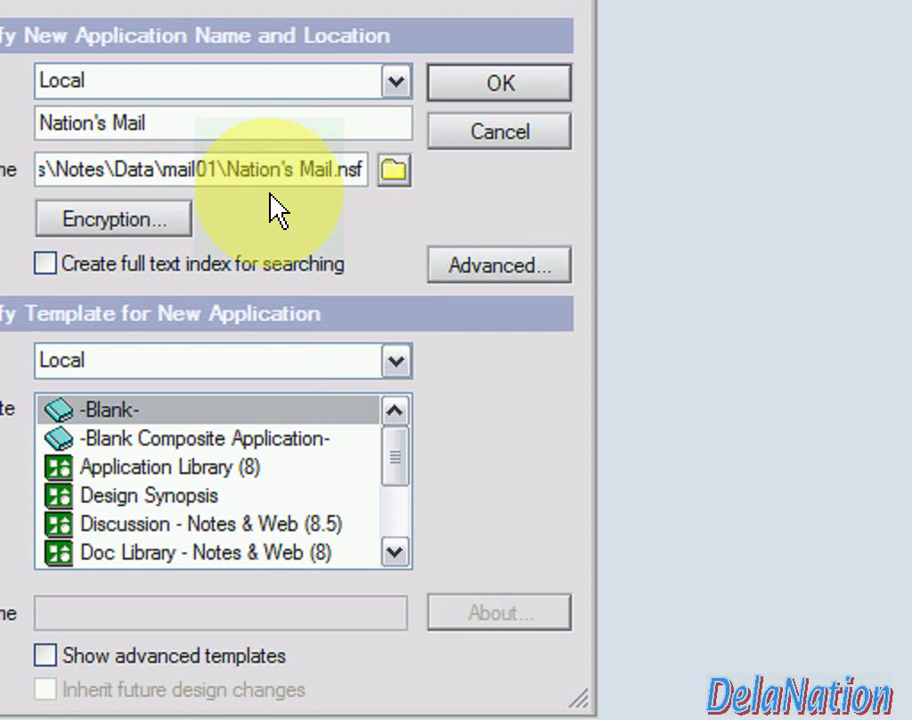
key(BackSpace)
key(BackSpace)
key(BackSpace)
key(BackSpace)
key(BackSpace)
key(BackSpace)
key(BackSpace)
key(BackSpace)
key(BackSpace)
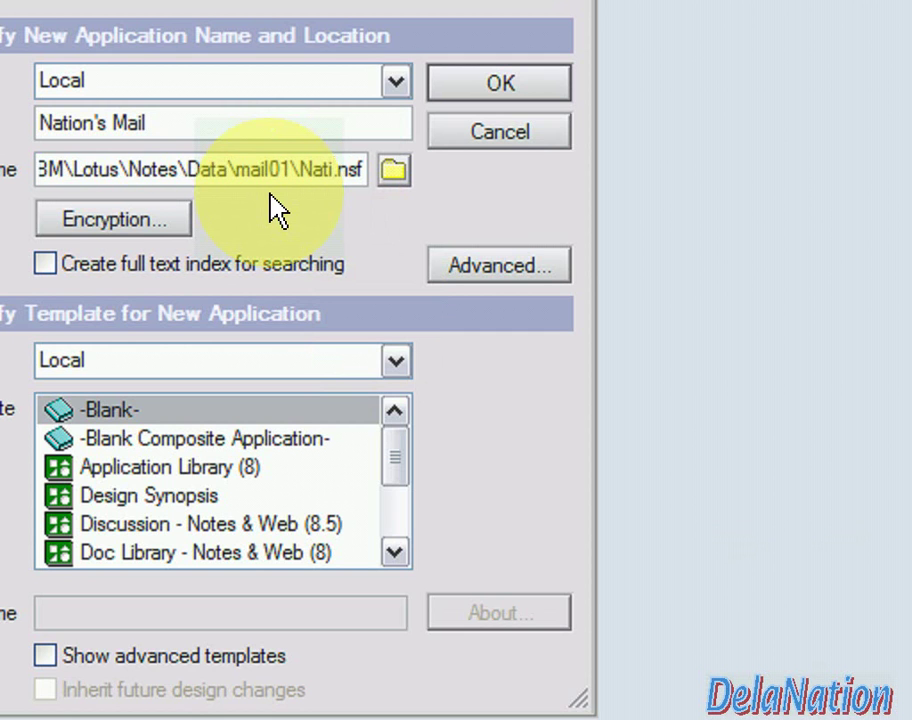
text(onMail)
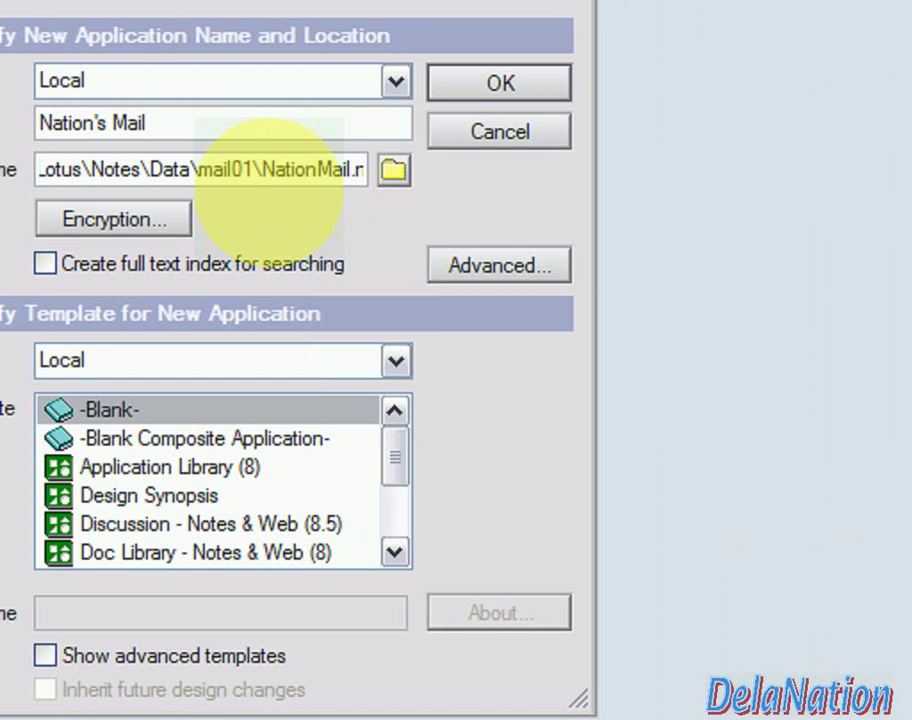
key(End)
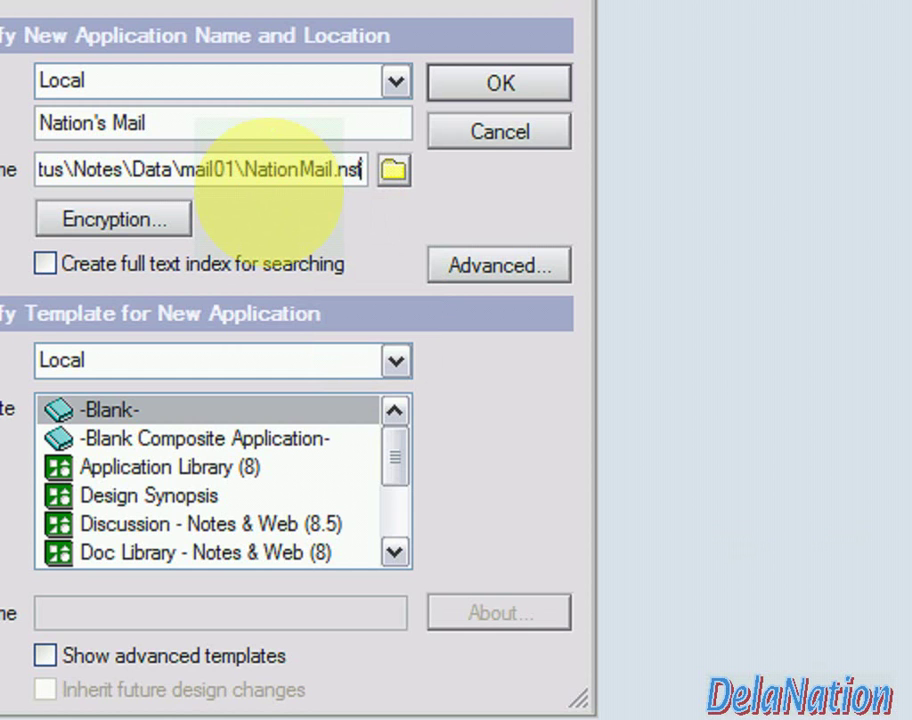
- Examine the full file path of the new application from the file name back through its parent folders
key(Left)
key(Left)
key(Left)
key(Left)
key(Left)
key(Left)
key(Left)
key(Left)
key(Left)
key(Left)
key(Left)
key(Left)
key(Right)
key(Right)
key(Right)
key(Right)
key(Right)
key(Right)
key(Right)
key(Right)
key(Right)
key(Right)
key(Right)
key(Left)
key(Left)
key(Left)
key(Left)
key(Left)
key(Left)
key(Left)
key(Left)
key(Left)
key(Left)
key(Left)
key(Left)
key(Left)
key(Left)
key(Left)
key(Left)
key(Left)
key(Left)
key(Left)
key(Left)
key(Left)
key(Left)
key(Left)
key(Left)
key(Left)
key(Left)
key(Left)
key(Left)
key(Left)
key(Left)
key(Left)
key(Left)
key(Left)
key(Right)
key(Right)
key(Right)
key(Right)
key(Right)
key(Right)
key(Right)
key(Right)
key(Right)
key(Right)
key(Right)
key(Right)
key(Right)
key(Right)
key(Right)
key(Right)
key(Right)
key(Right)
key(Right)
key(Right)
key(Right)
key(Right)
key(Right)
key(Right)
key(Right)
key(Right)
key(Right)
key(Right)
key(Right)
key(Right)
key(Right)
key(Right)
key(Right)
key(Right)
key(Right)
key(Right)
key(Right)
key(Right)
key(Right)
key(Right)
key(Right)
key(Right)
key(Right)
key(Right)
key(Right)
key(Right)
key(Right)
key(Right)
key(Right)
key(Right)
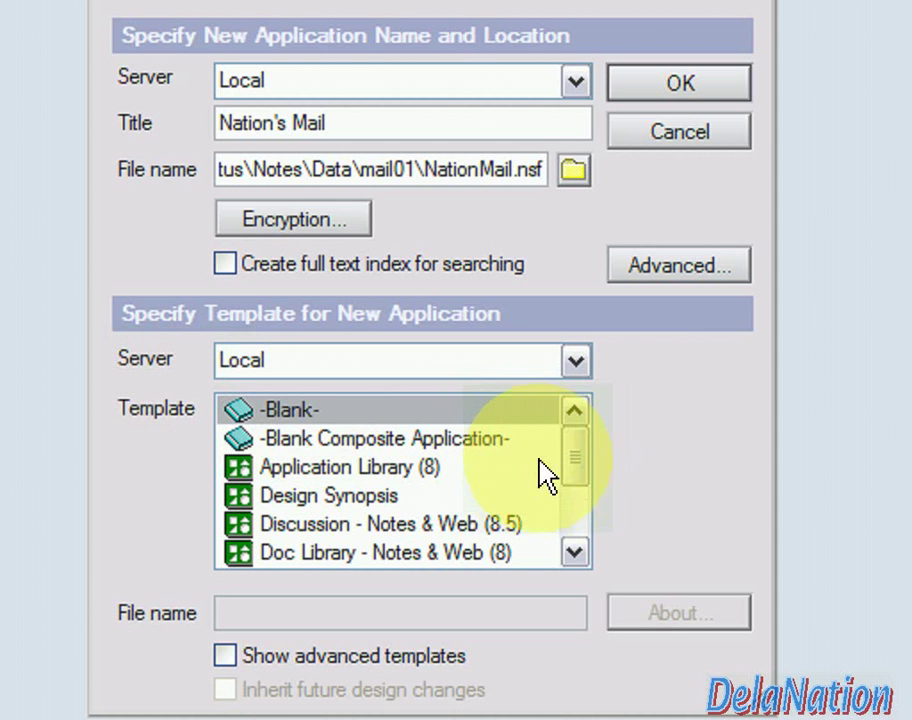
- Choose the Mail (R8.5) template and create the application
drag(577, 478, 578, 519)
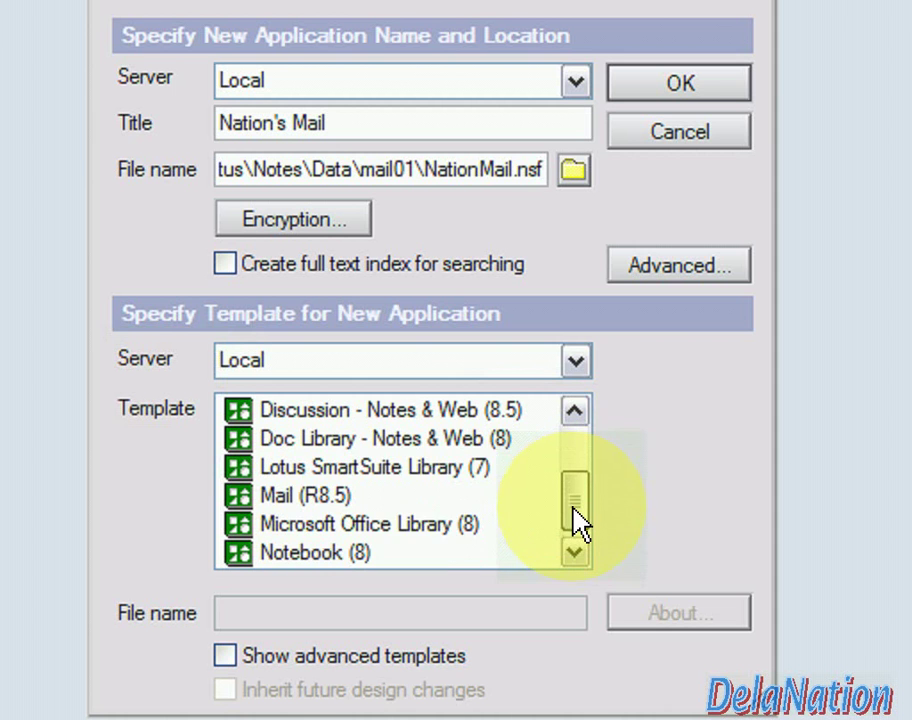
click(361, 499)
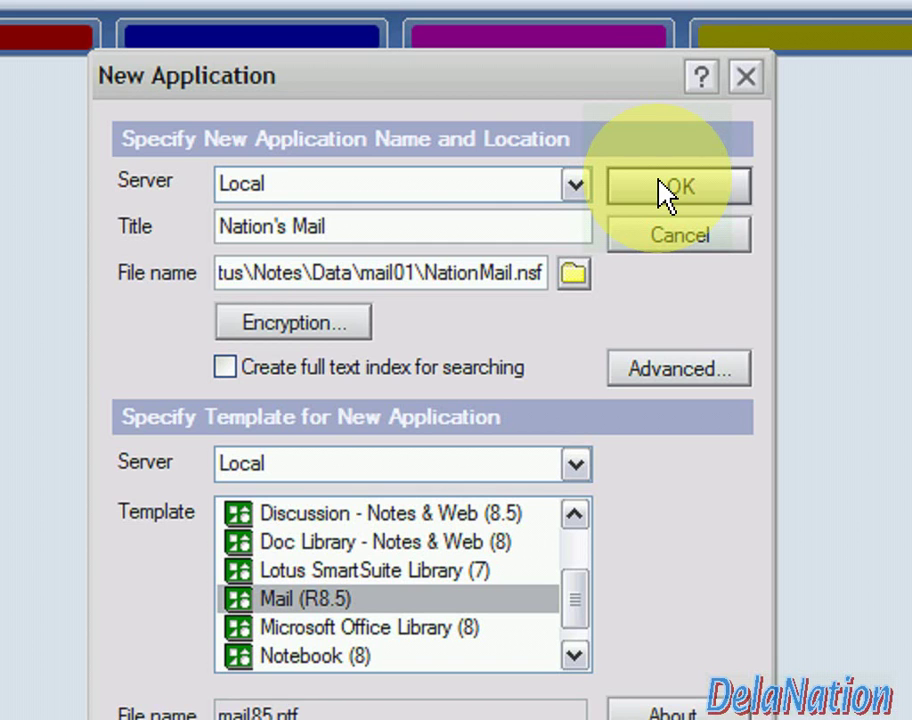
click(662, 188)
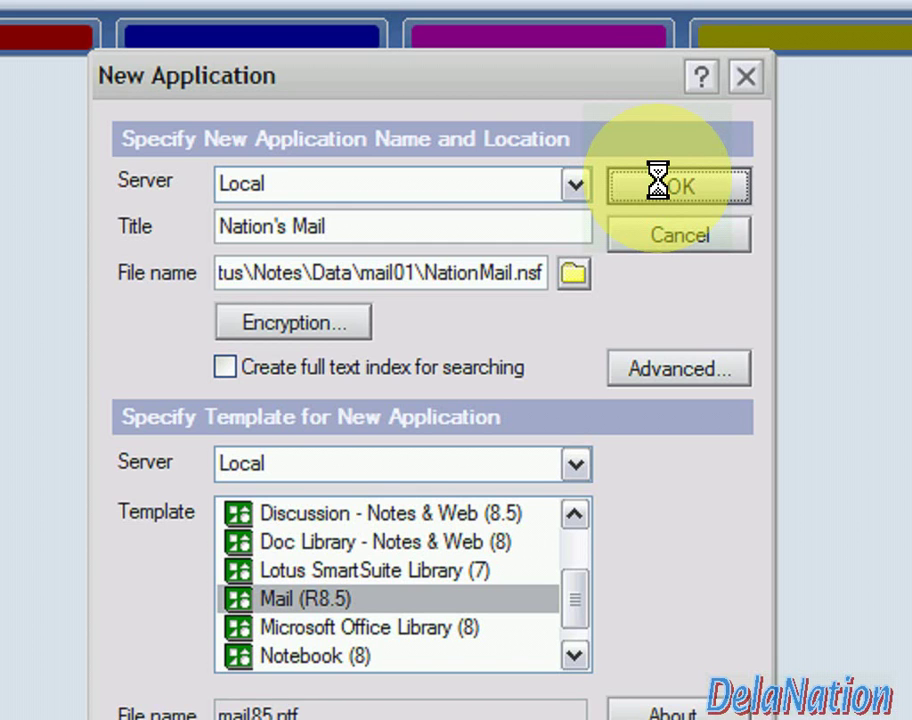
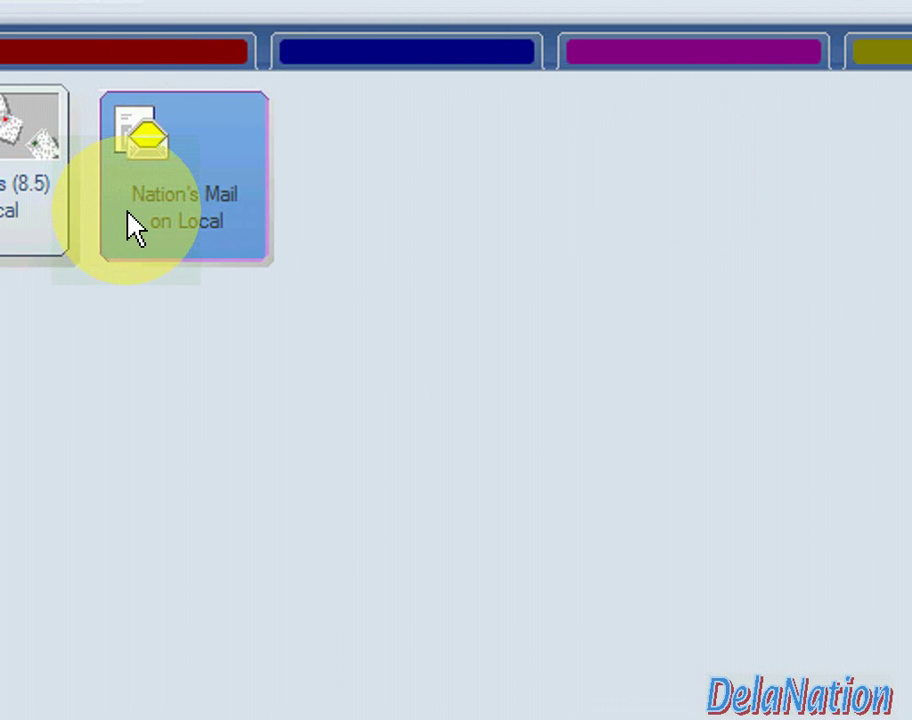
- Open the Nation's Mail database, dismiss its About page to view the inbox, and close the mailbox
double_click(179, 245)
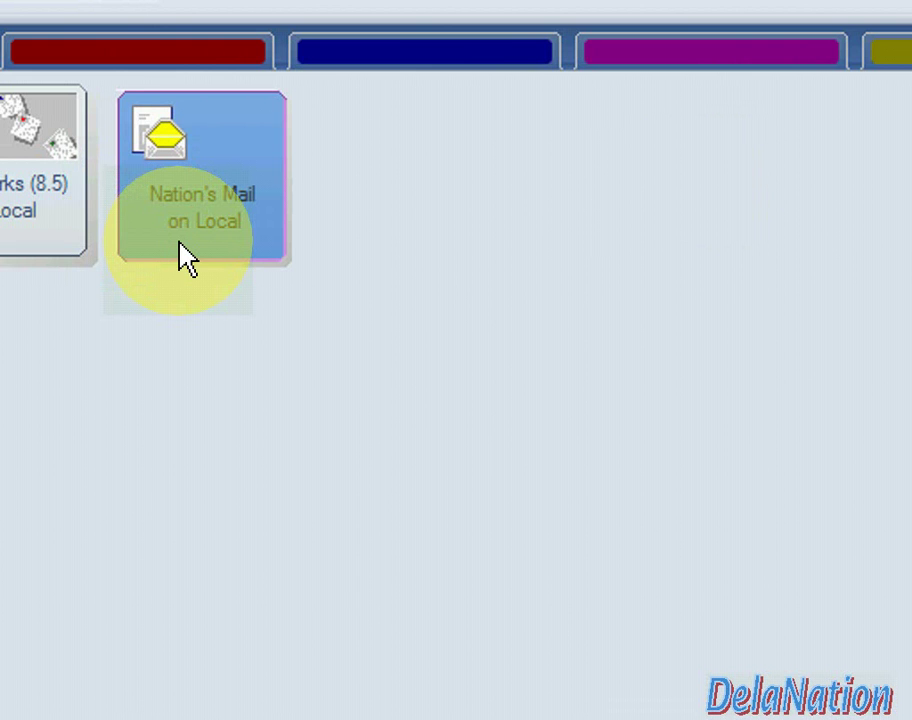
double_click(186, 258)
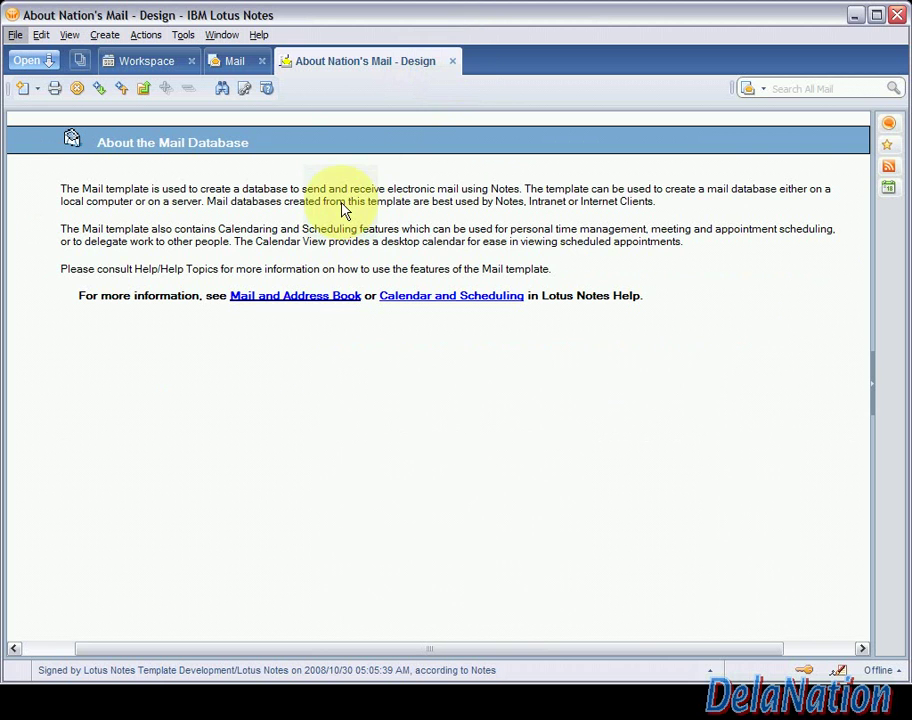
click(453, 62)
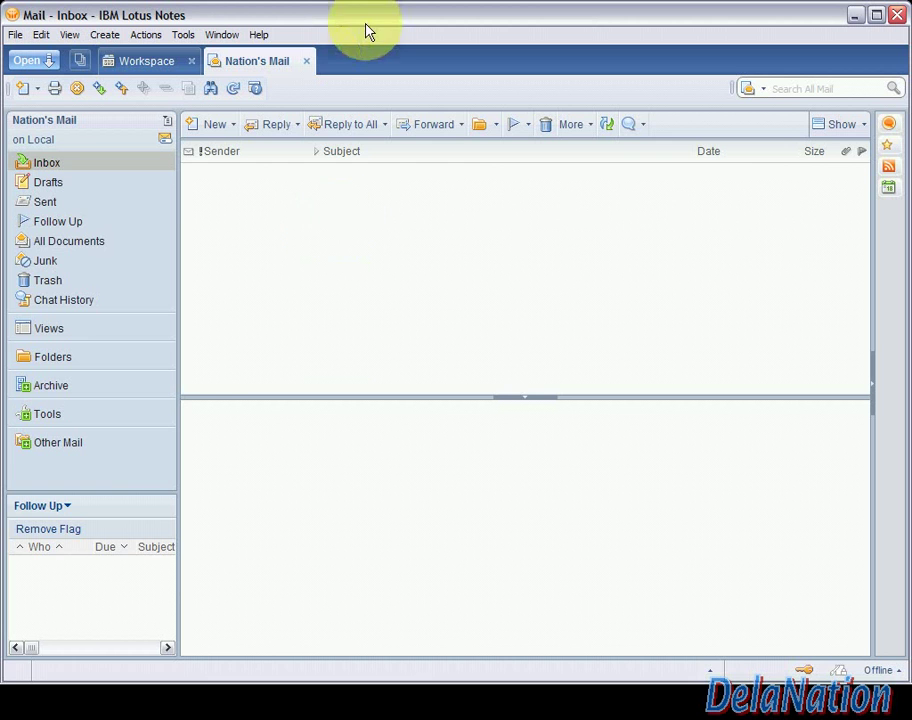
click(306, 61)
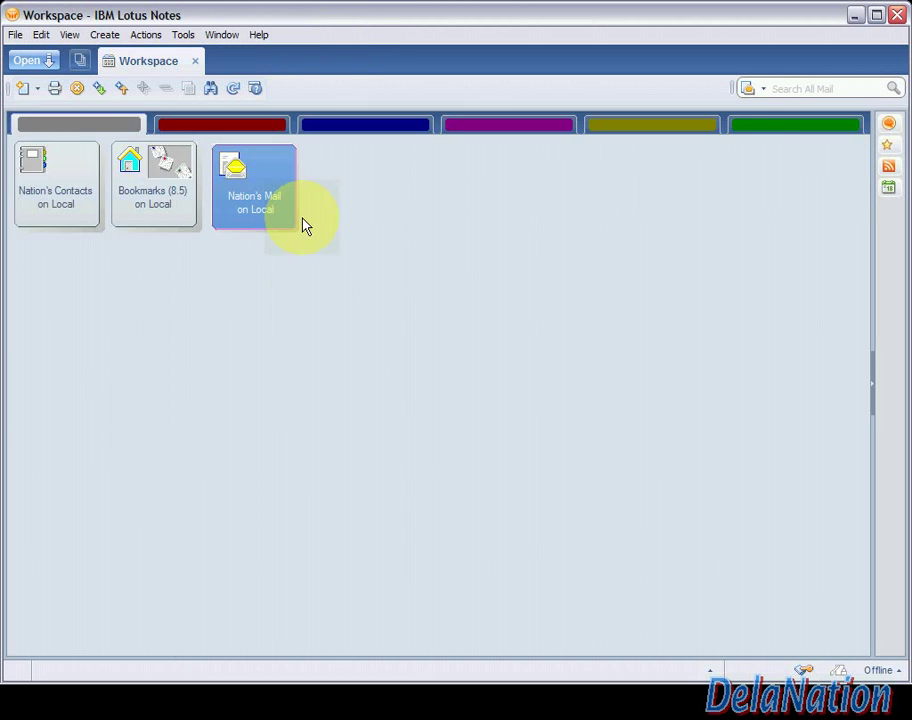
- Review the Nation's Mail database properties, covering the title, file name and design inheritance settings, and close them
click(259, 201)
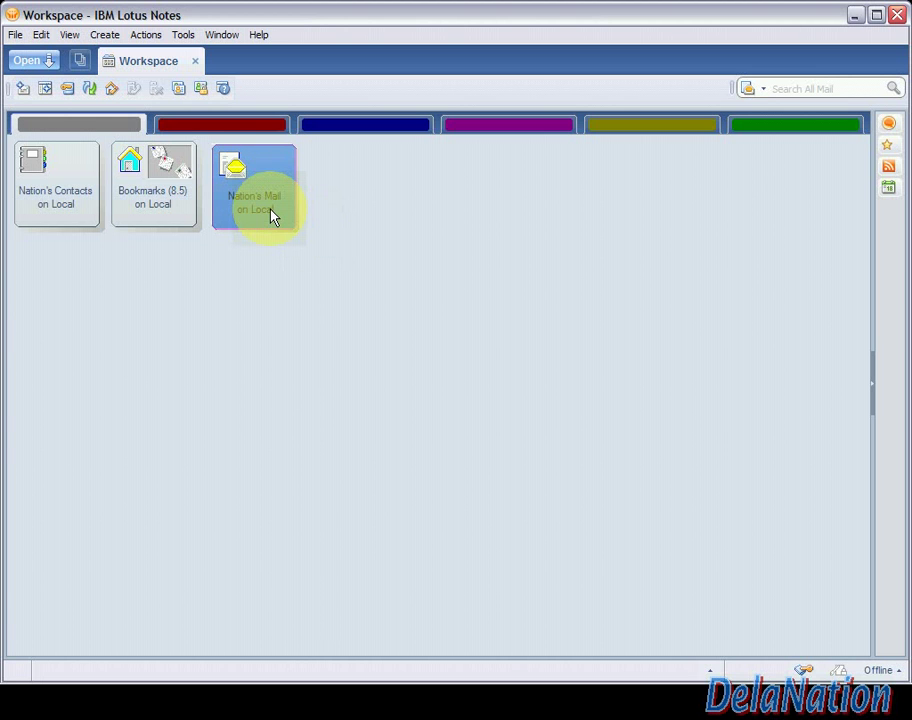
right_click(271, 211)
mouse_move(397, 278)
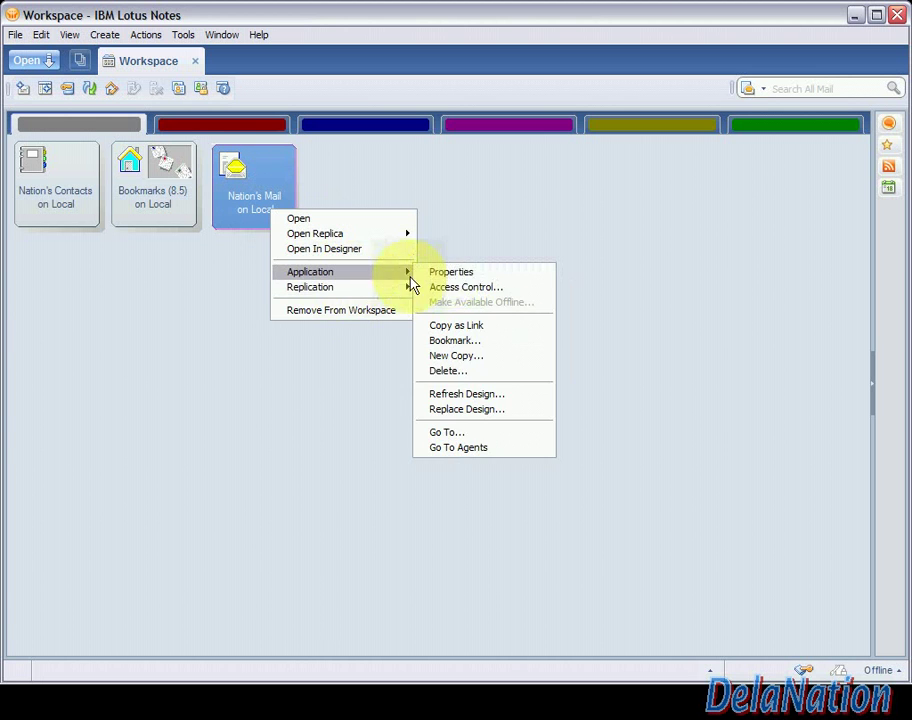
click(450, 278)
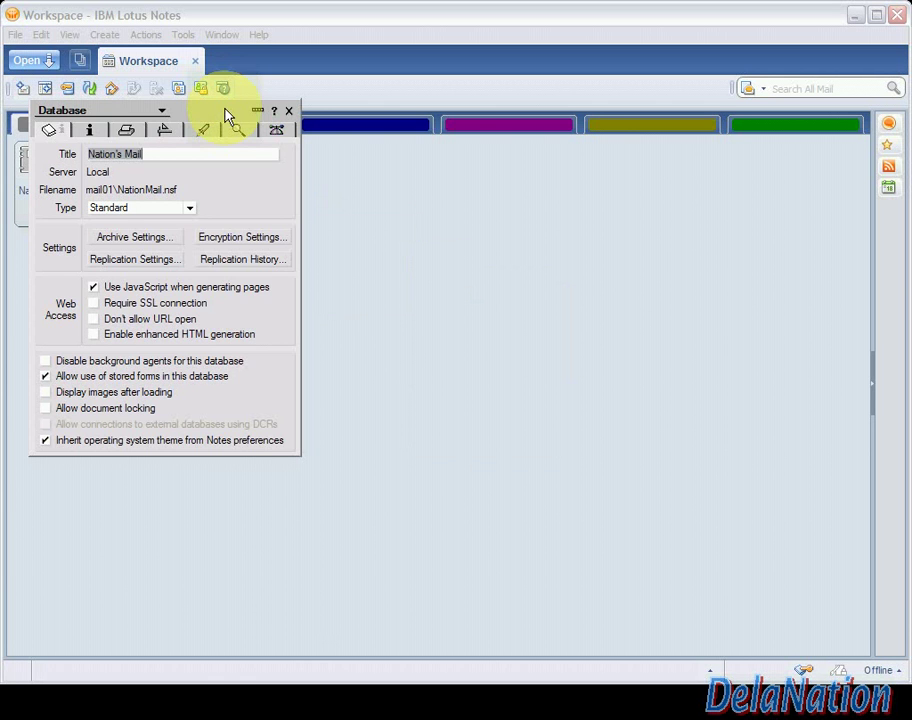
drag(230, 116, 466, 163)
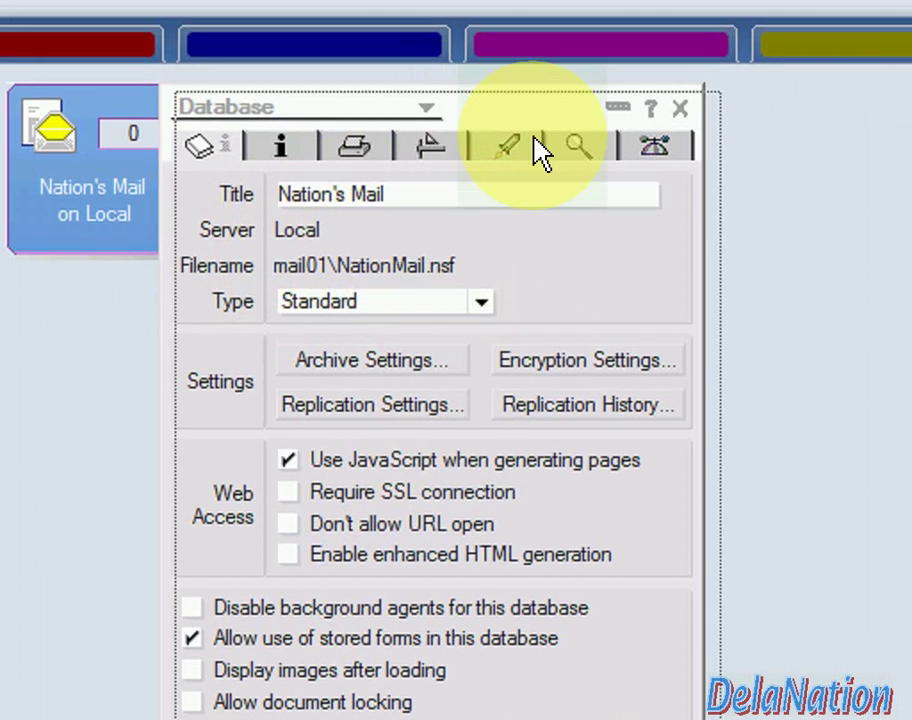
drag(540, 155, 568, 168)
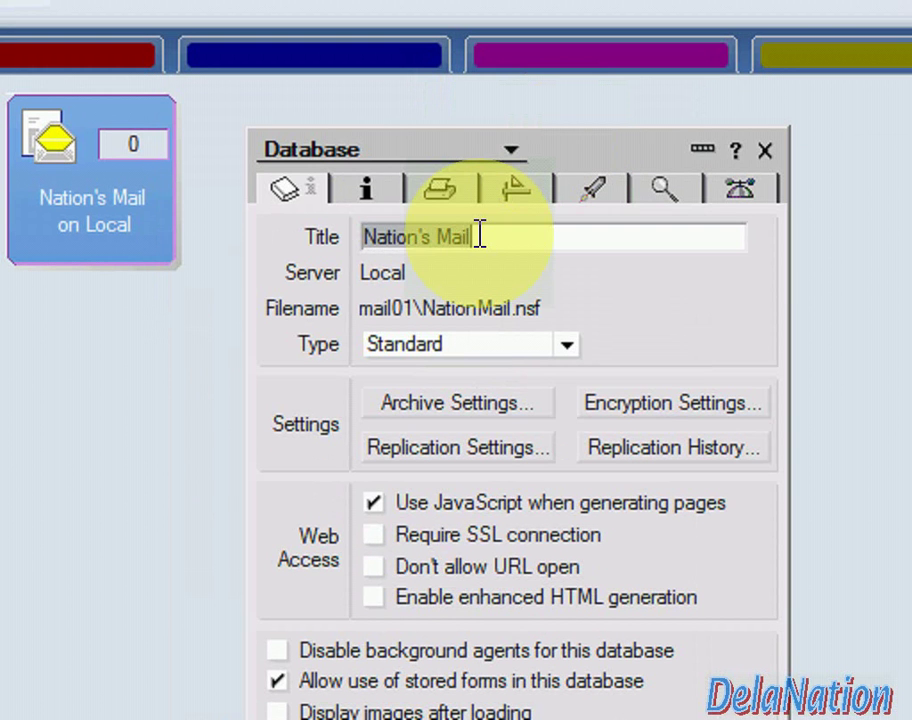
click(479, 236)
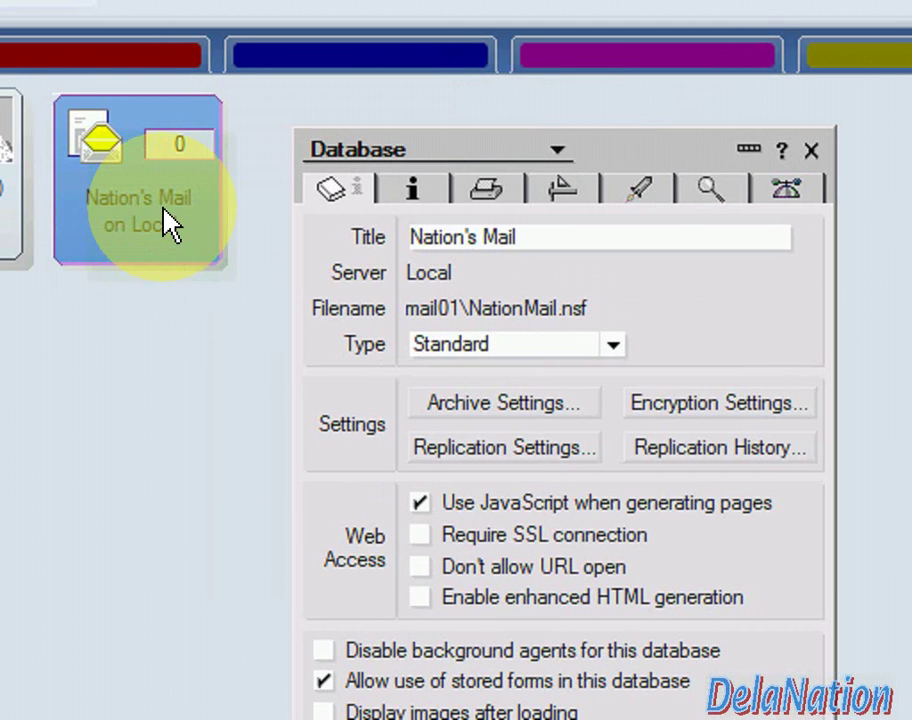
click(563, 188)
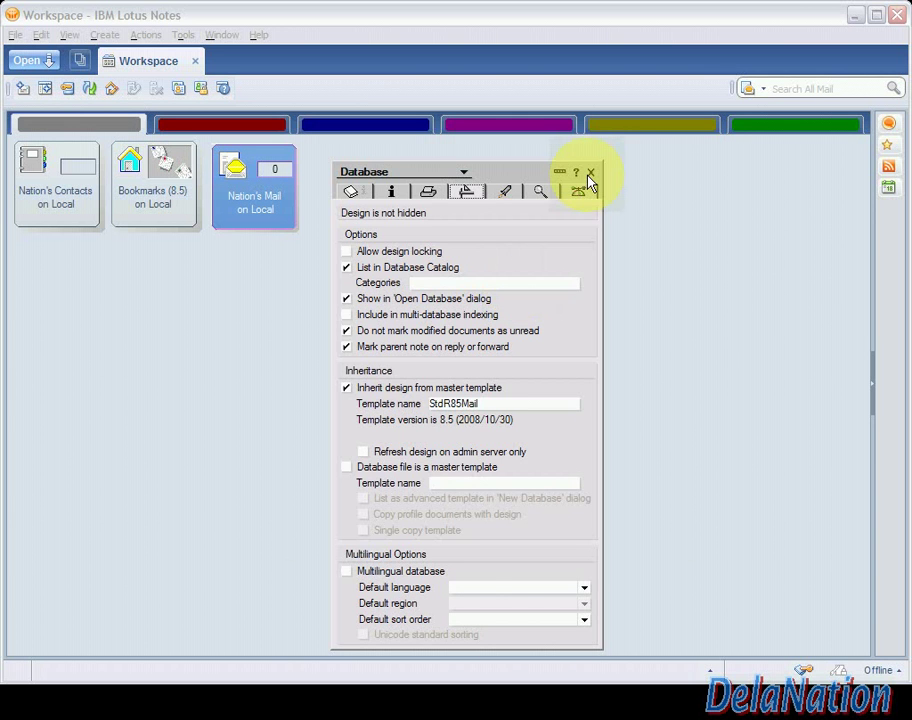
click(590, 174)
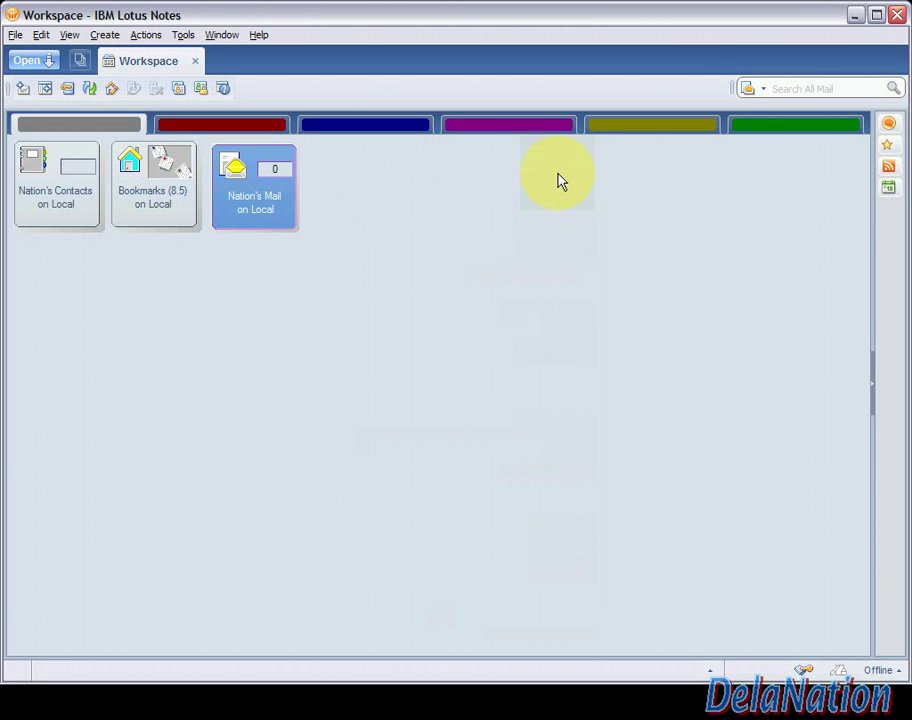